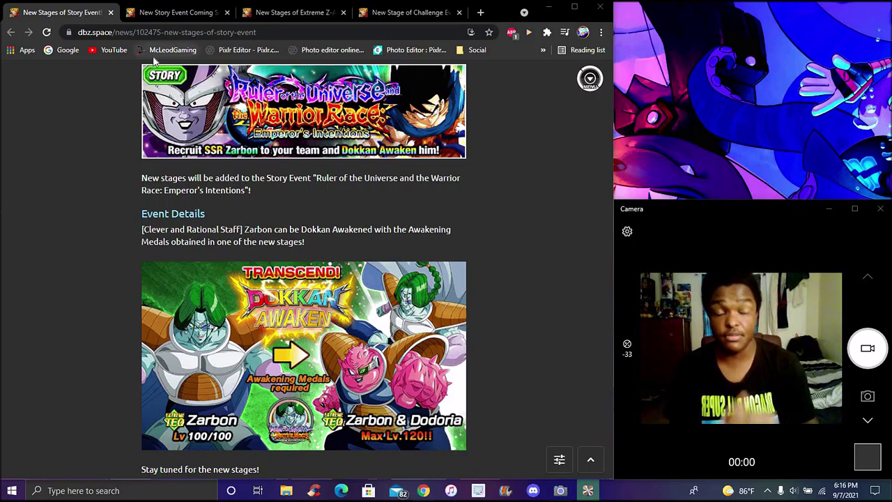
# Open the 'New Story Event Coming Soon' tab to view Krillin's Dokkan Awakening details.
pyautogui.click(176, 12)
pyautogui.scroll(-4, 304, 279)
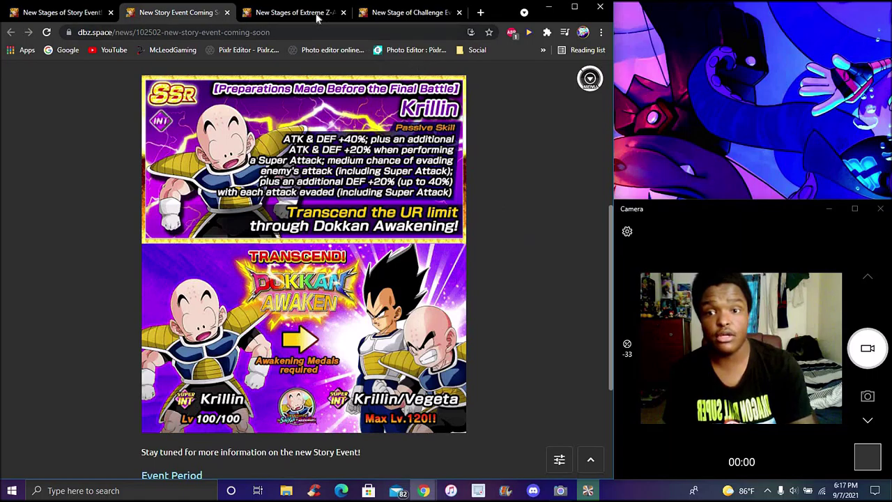
# Browse the Extreme Z-Area and Challenge Event tabs, then return to 'New Stages of Story Event'.
pyautogui.click(292, 12)
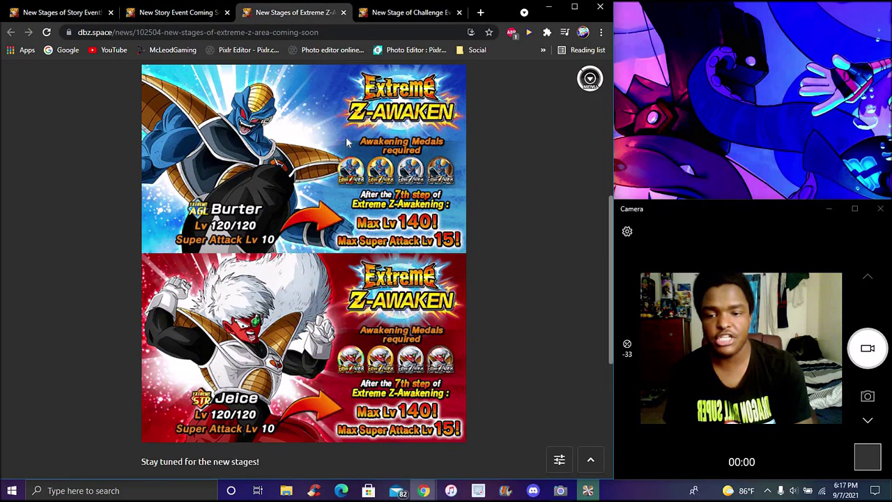
pyautogui.click(404, 12)
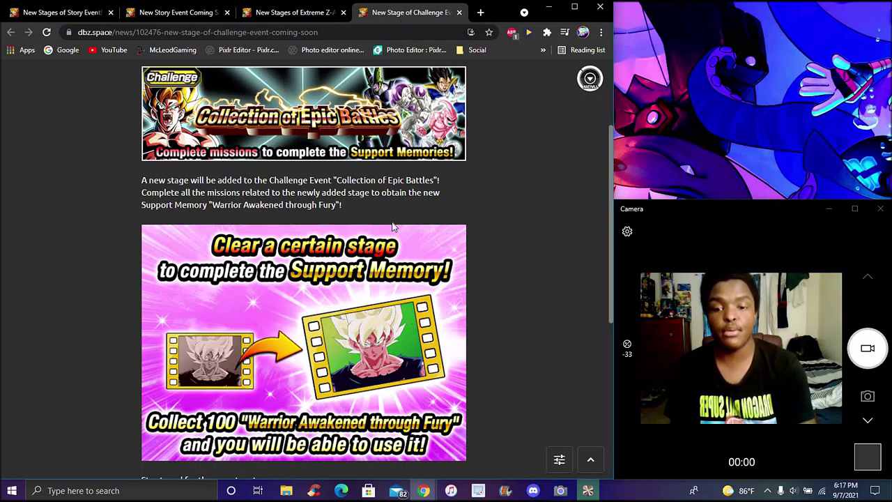
pyautogui.click(96, 14)
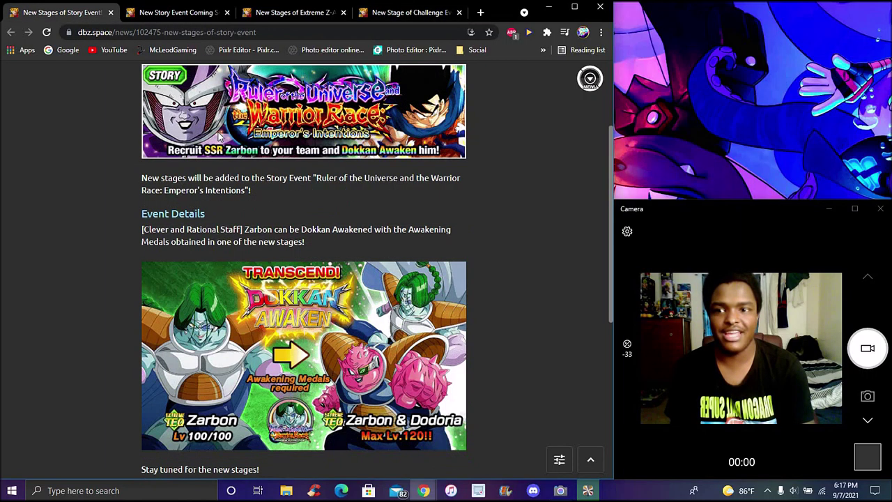